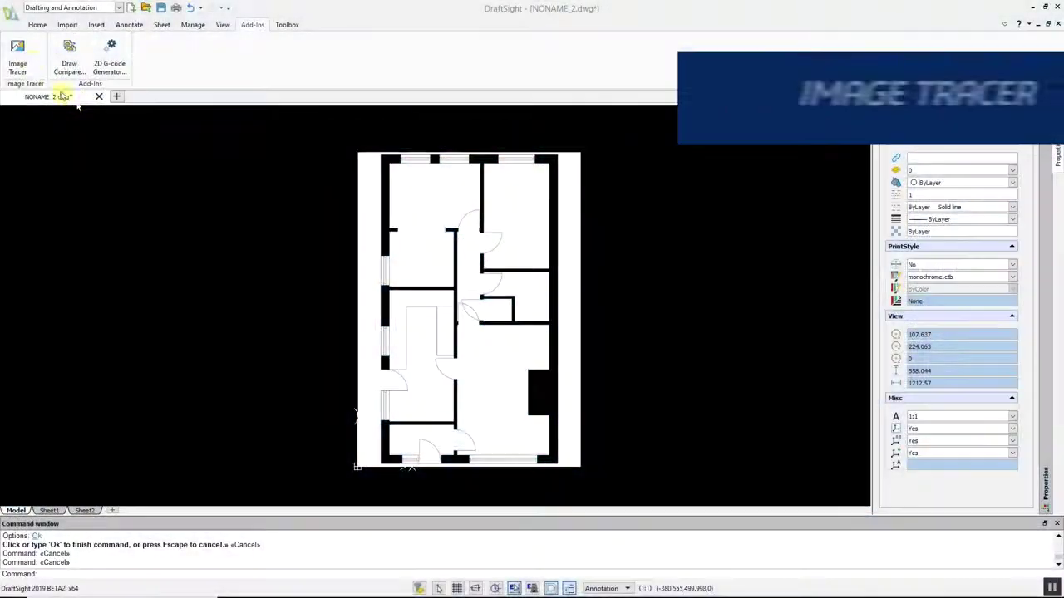
Trace the floor plan image into vector lines using the FloorPlan High Quality High-Res profile, removing the source image.
click(18, 55)
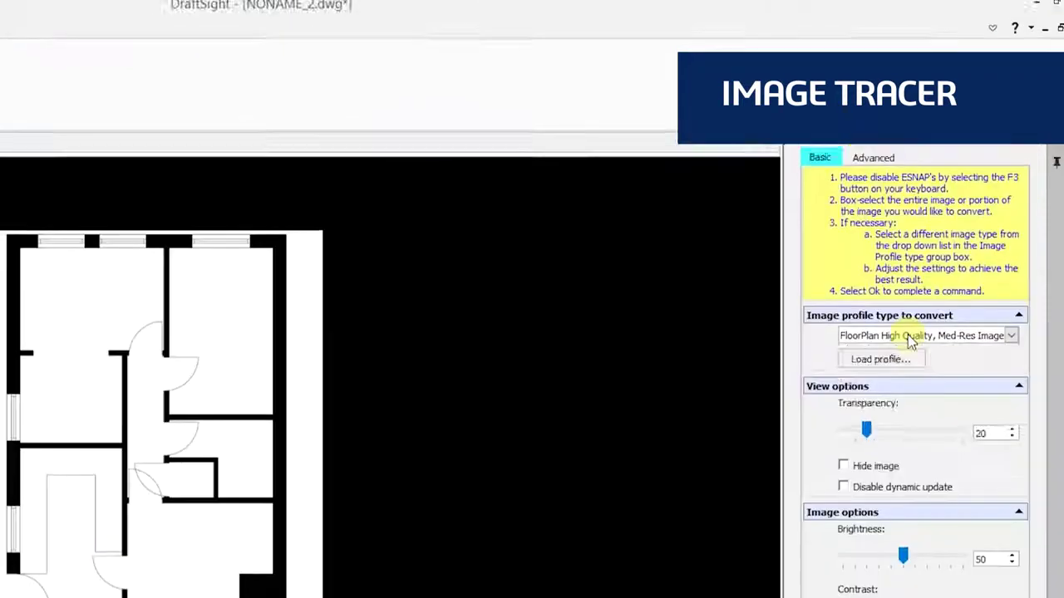
click(956, 218)
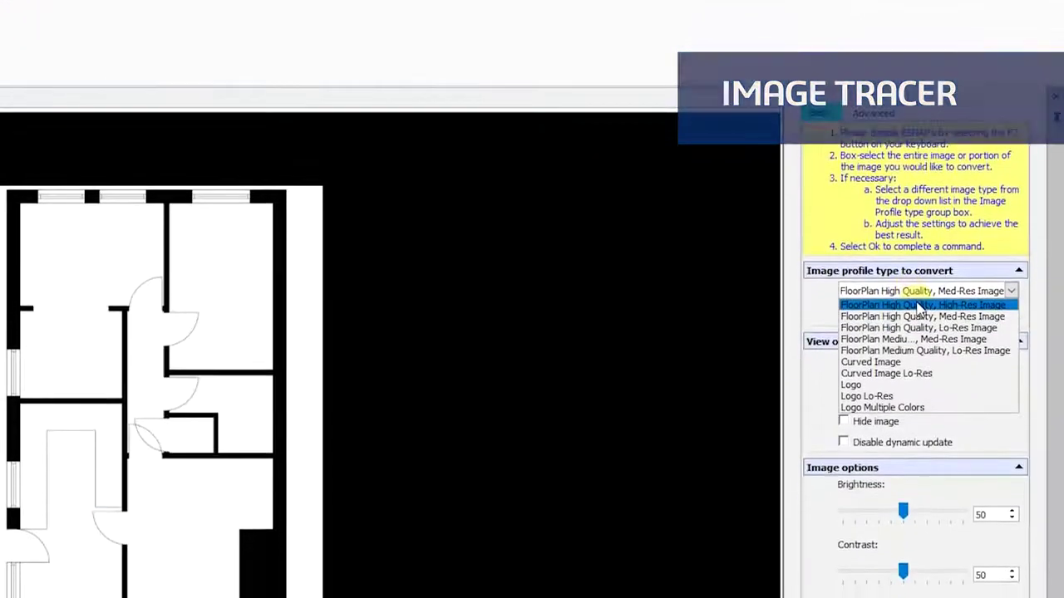
click(920, 305)
click(427, 149)
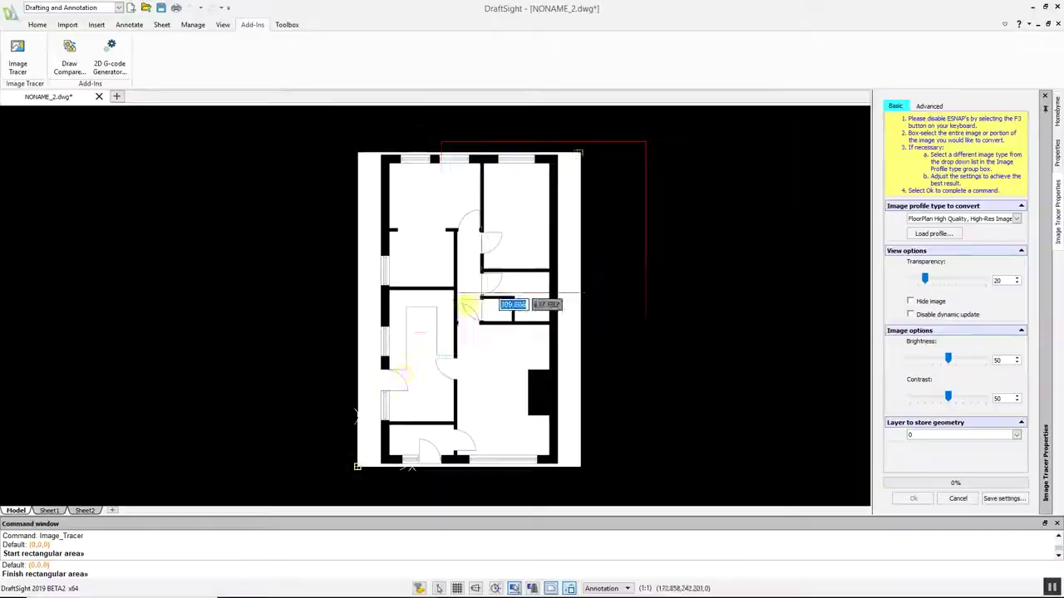
click(316, 497)
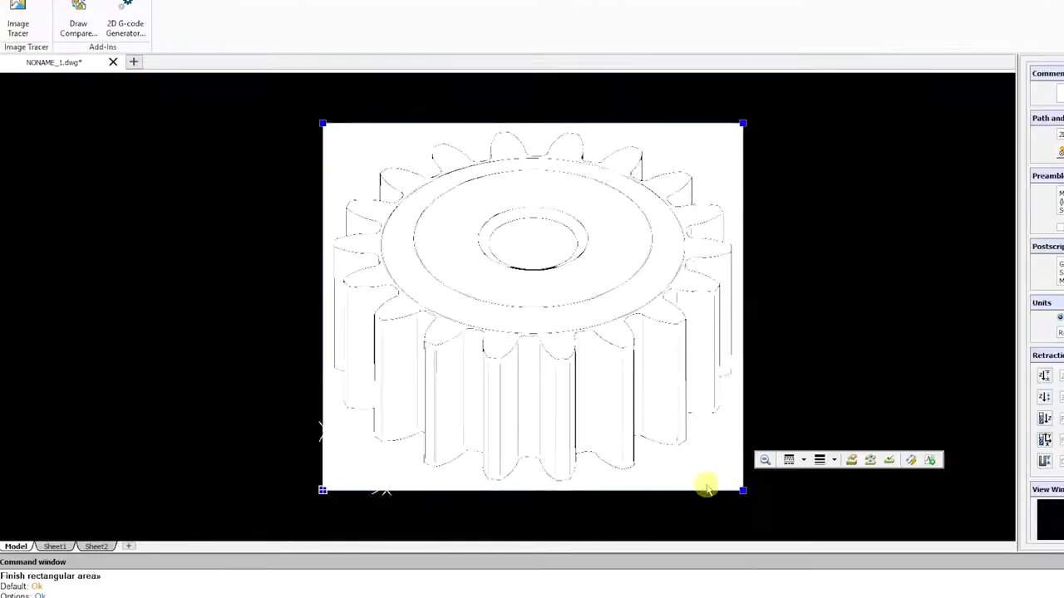
click(705, 487)
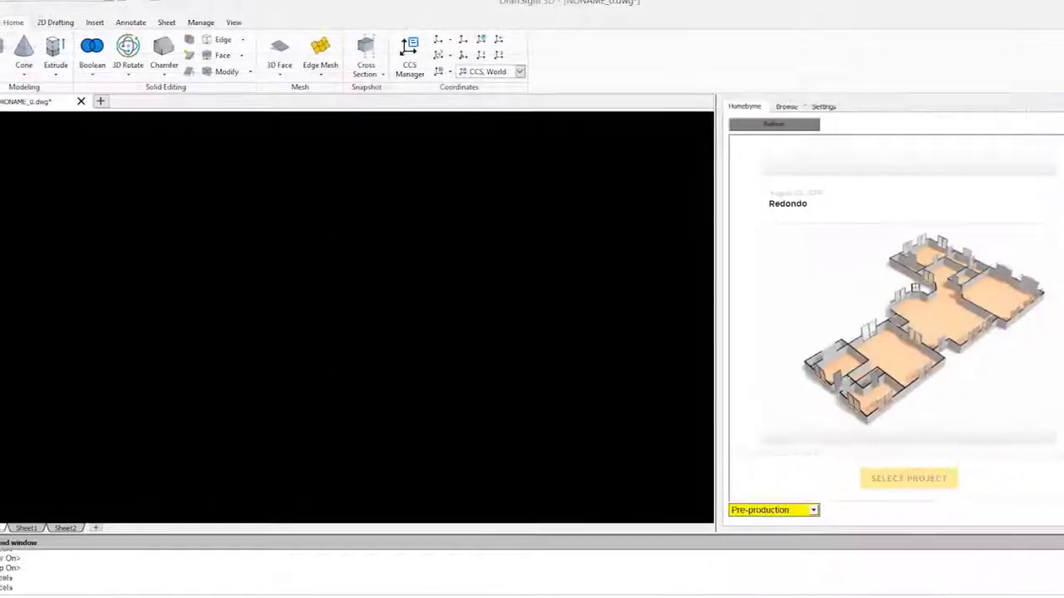
Generate the Redondo HomeByMe floor plan in Feet & Inches, then zoom into a wall section.
scroll(873, 333, down, 5)
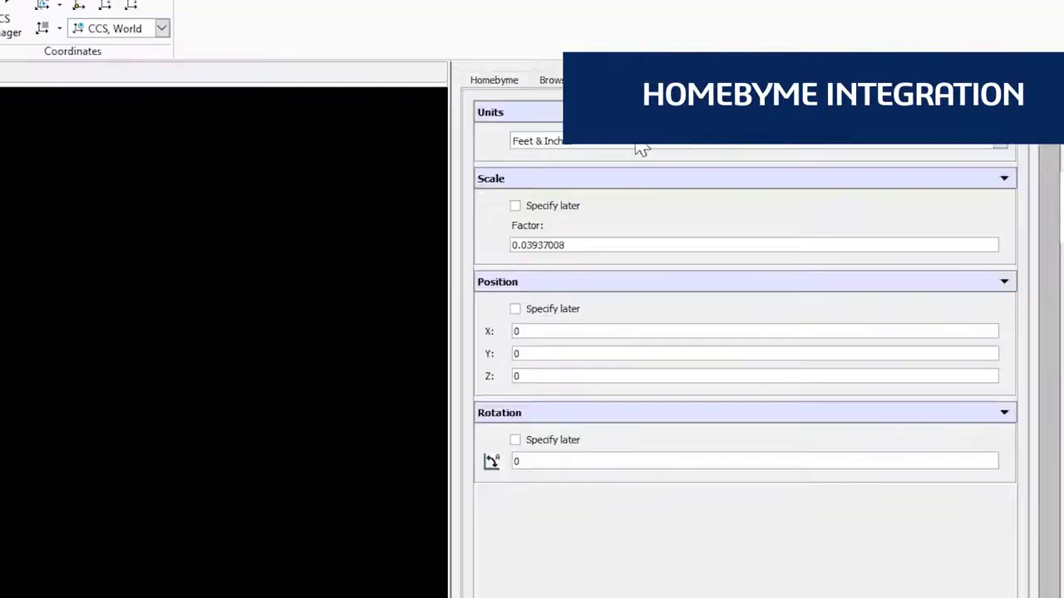
click(636, 143)
click(643, 161)
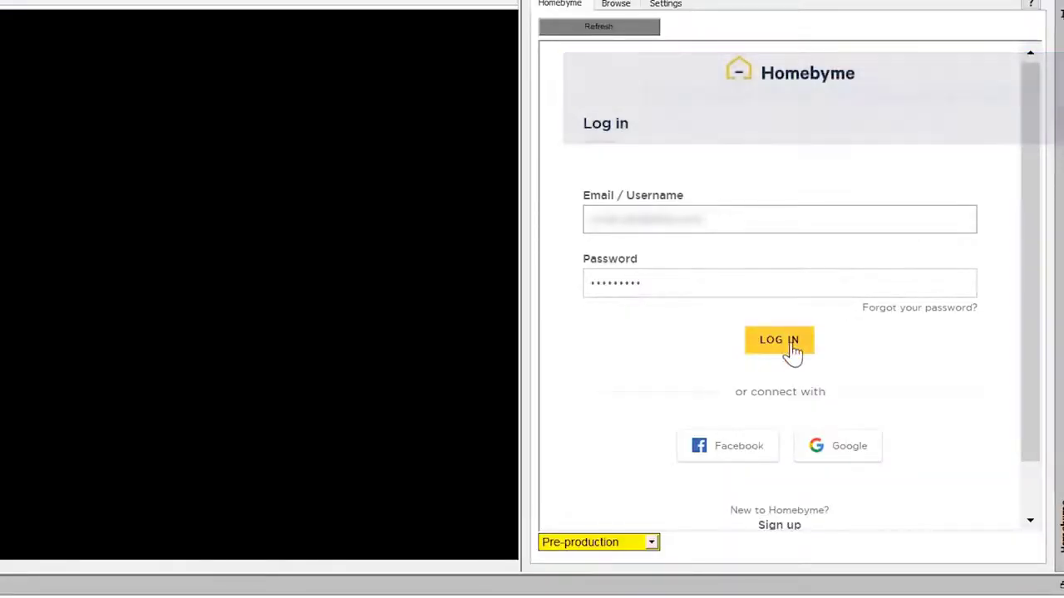
click(791, 348)
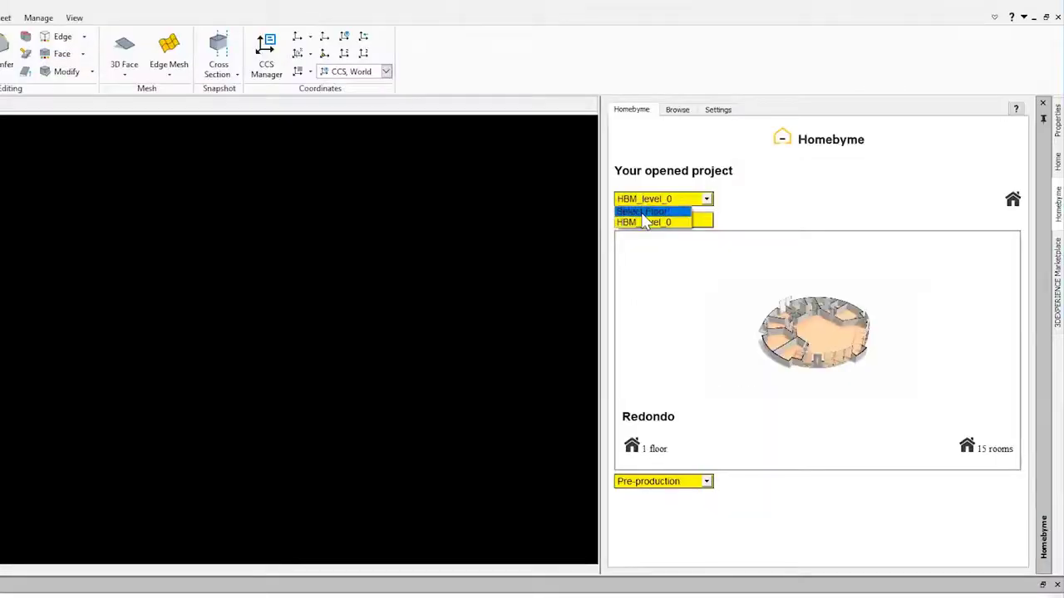
click(646, 223)
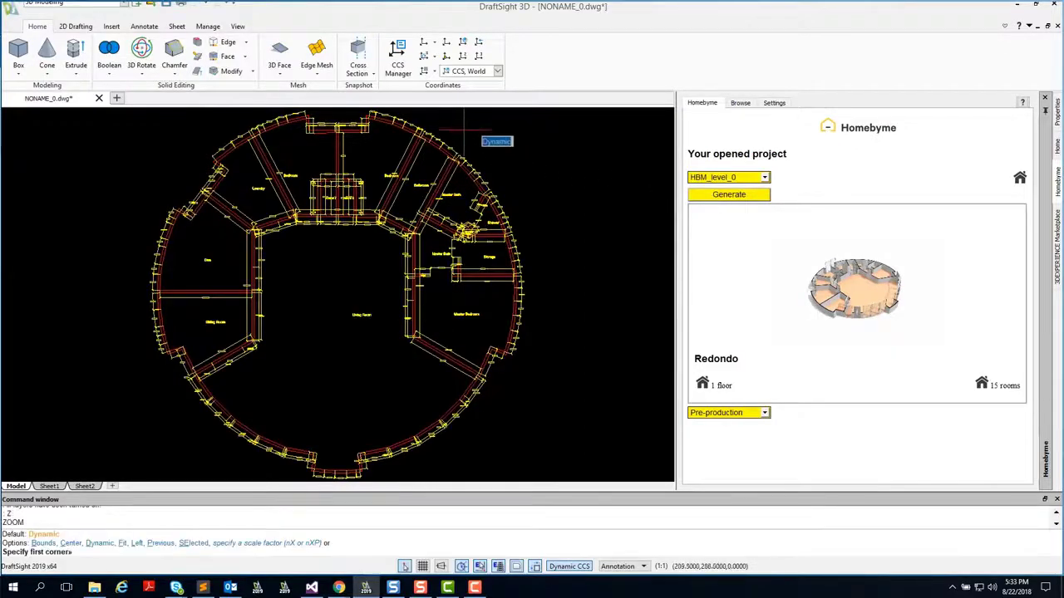
click(388, 139)
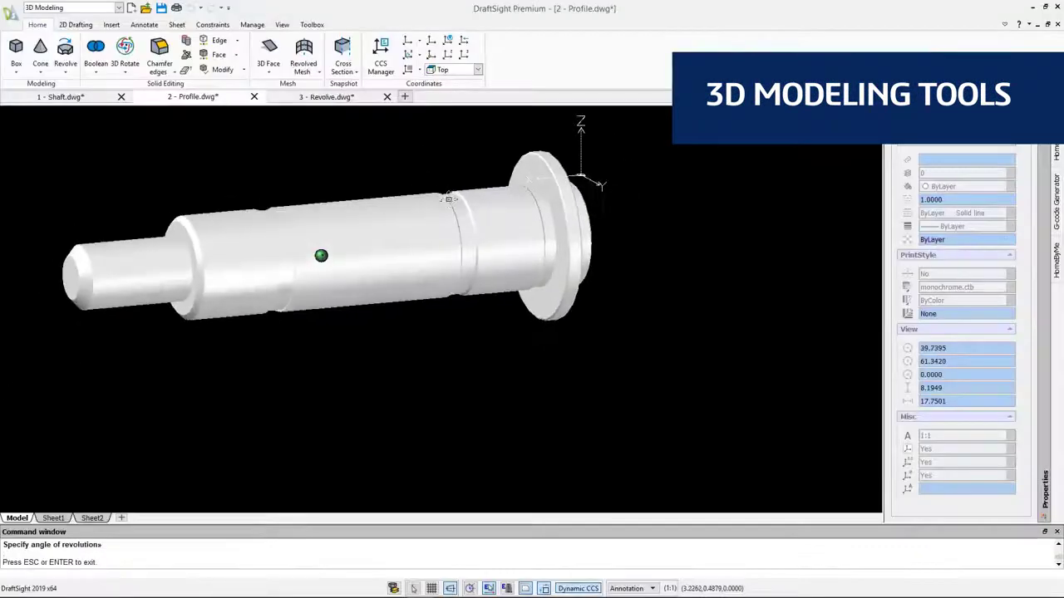
Orbit the 360° revolved shaft to inspect it, then bring up Push and Pull extrusion options for the link.
drag(463, 249, 145, 270)
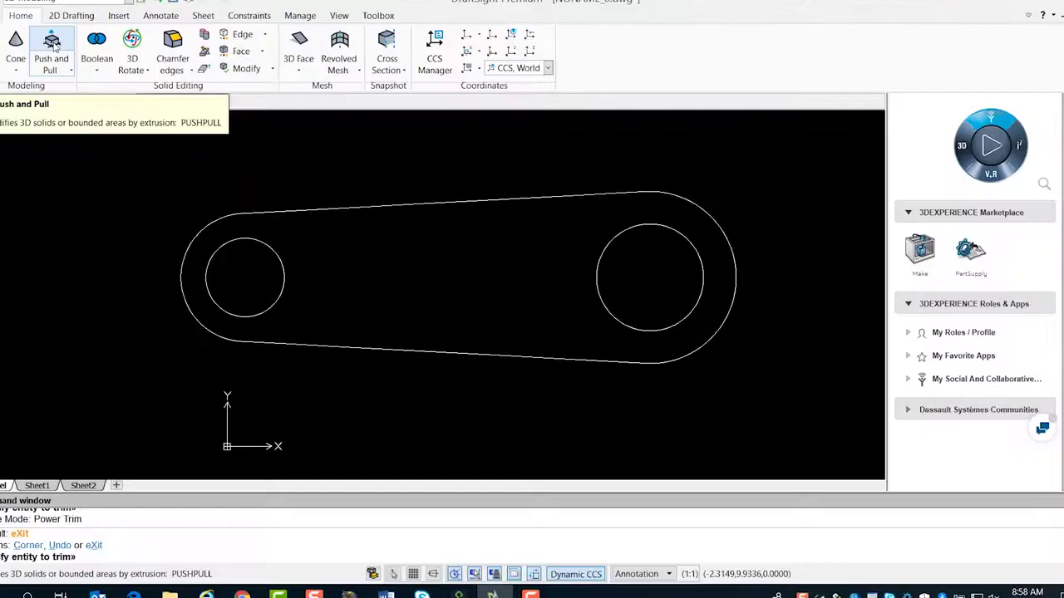
click(110, 83)
click(121, 123)
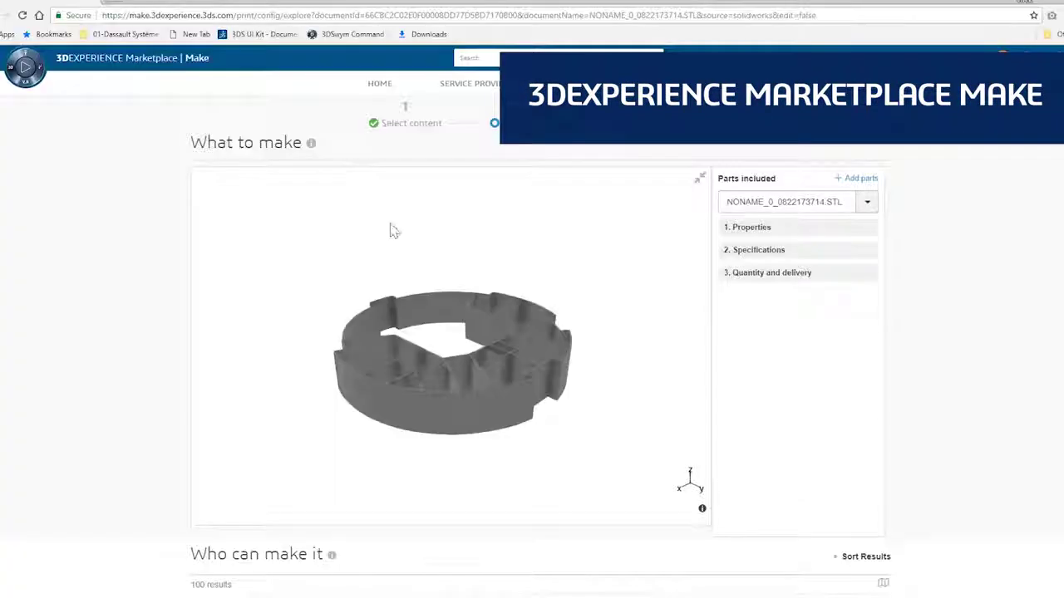
Rotate the uploaded STL part to inspect it, then scroll down to the 3D printing providers.
drag(474, 391, 570, 244)
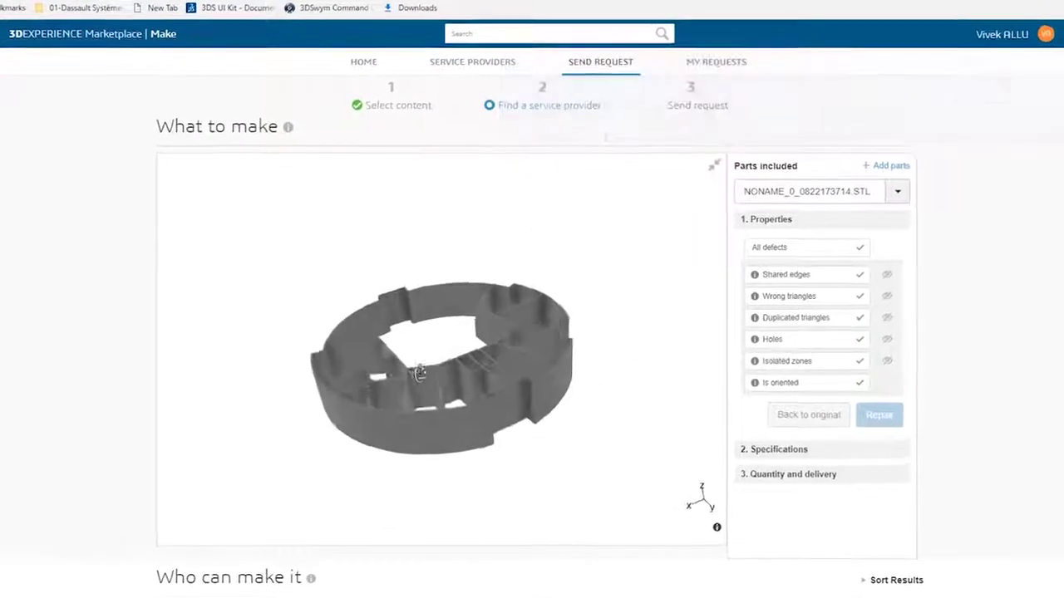
scroll(570, 244, down, 8)
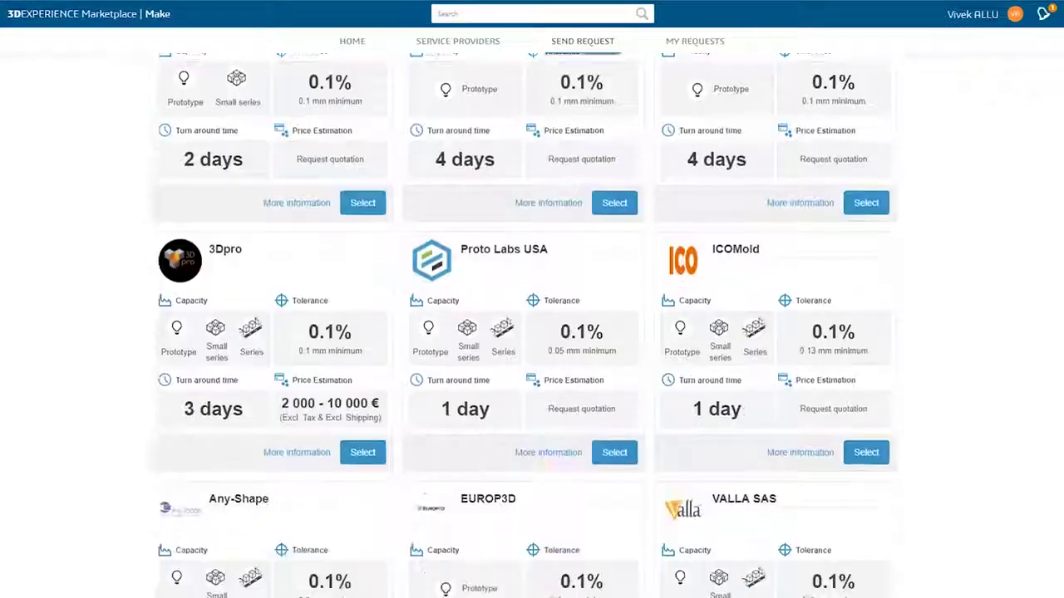
scroll(532, 315, down, 10)
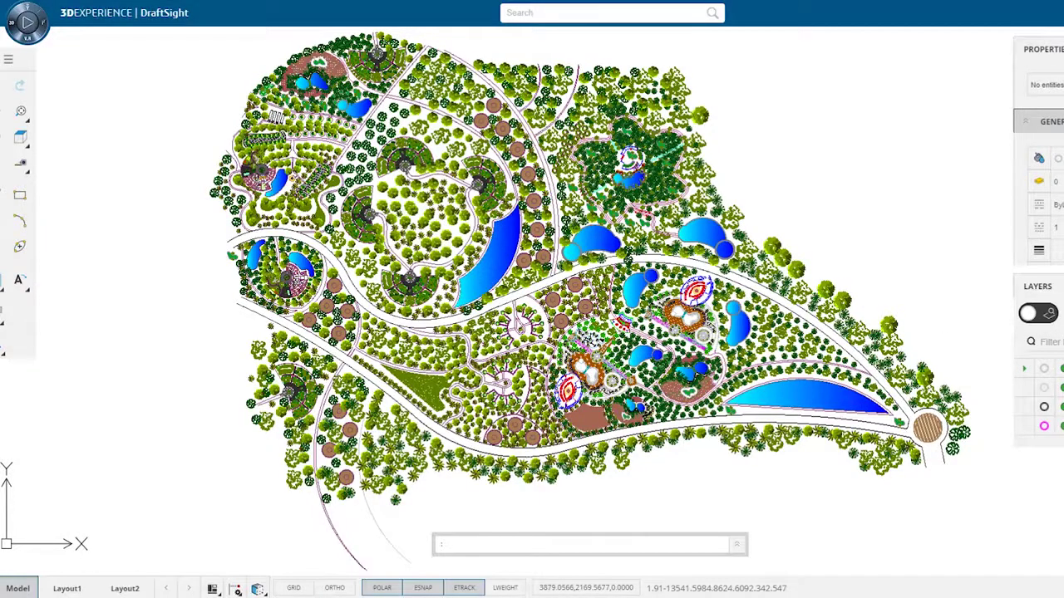
Open the layer manager for the Camping Park Resort drawing with LAYER.
text(LAYER)
key(Return)
scroll(696, 344, down, 5)
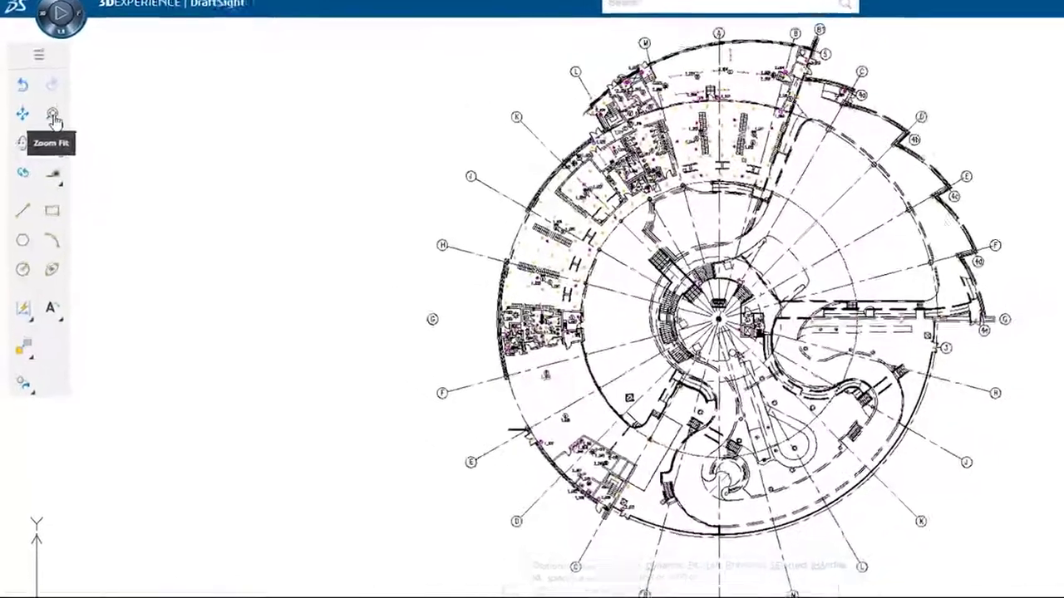
Zoom window onto the bulldozer cab, then view the valve assembly from the Left.
click(47, 112)
click(146, 143)
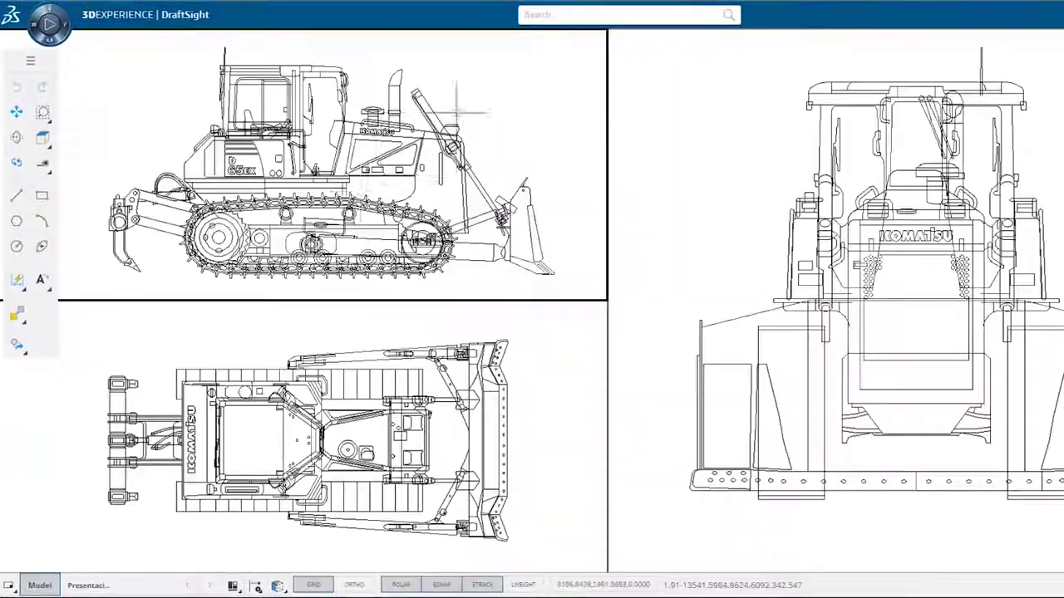
click(457, 108)
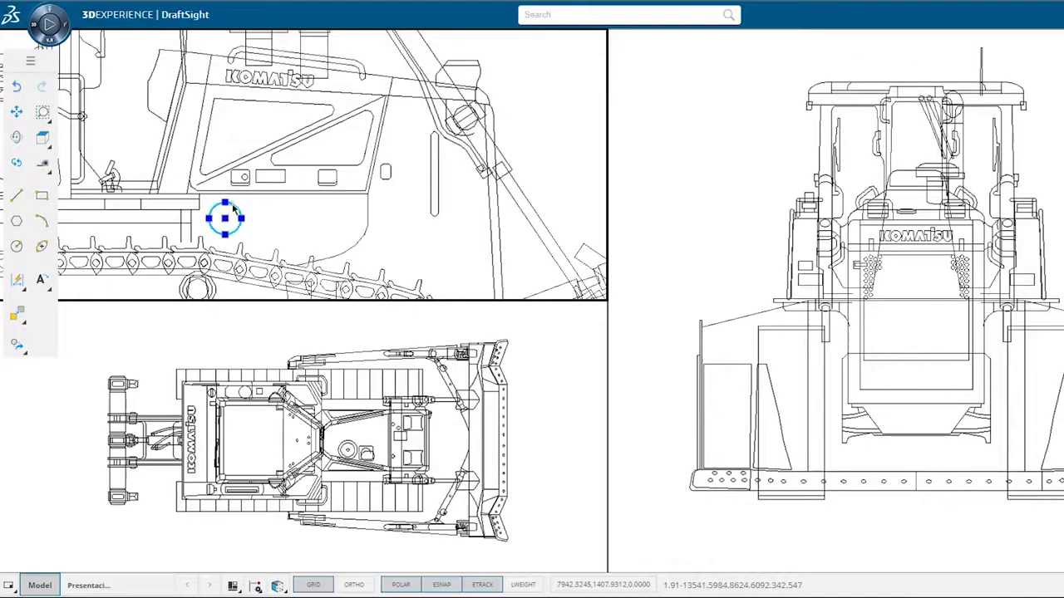
scroll(427, 225, down, 5)
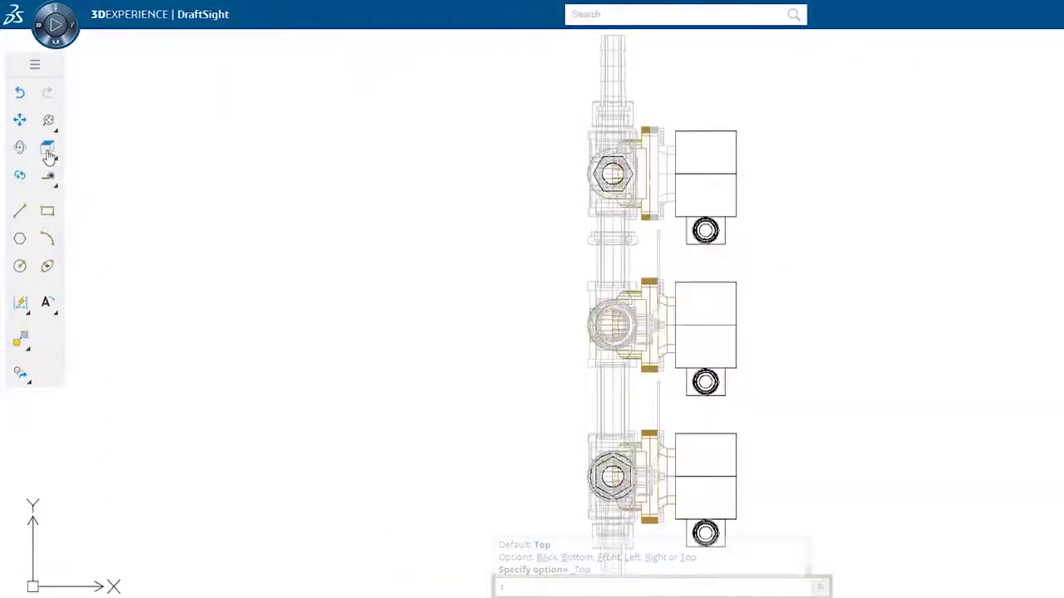
click(42, 137)
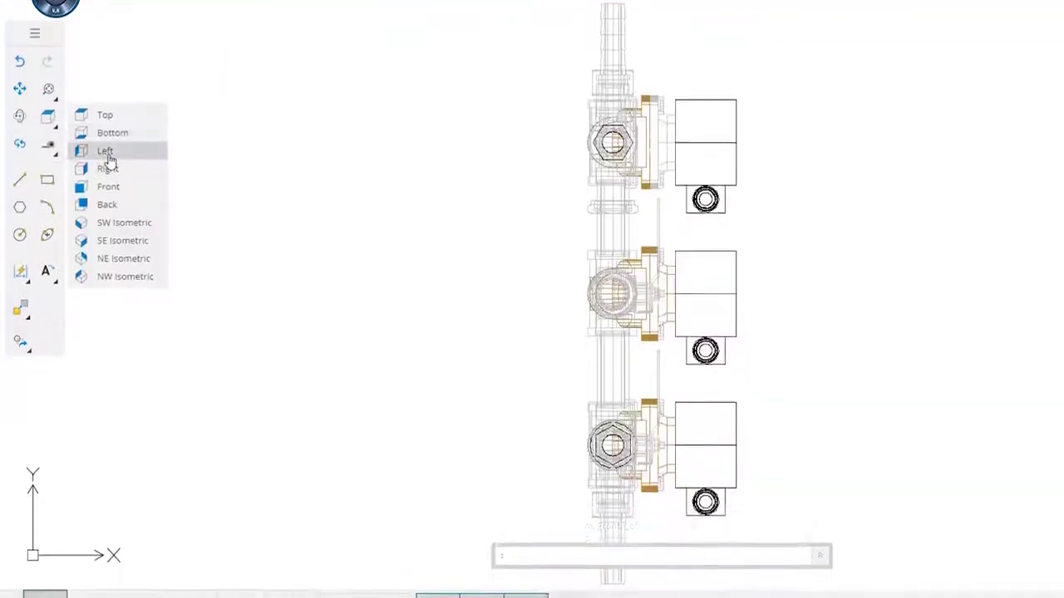
click(103, 180)
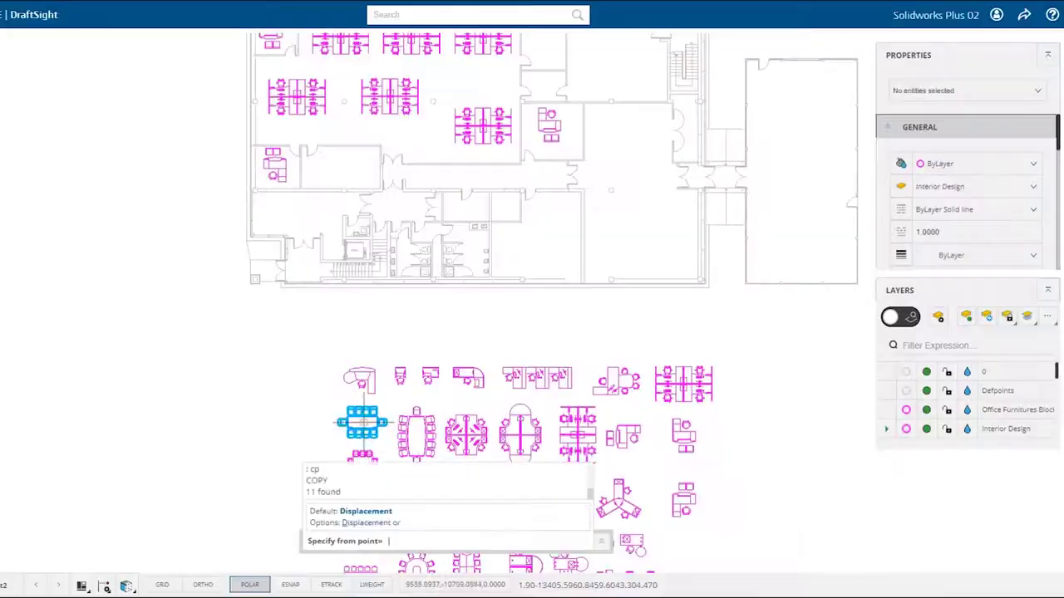
Copy an office table to a new spot in the floor plan.
click(361, 422)
scroll(361, 422, down, 3)
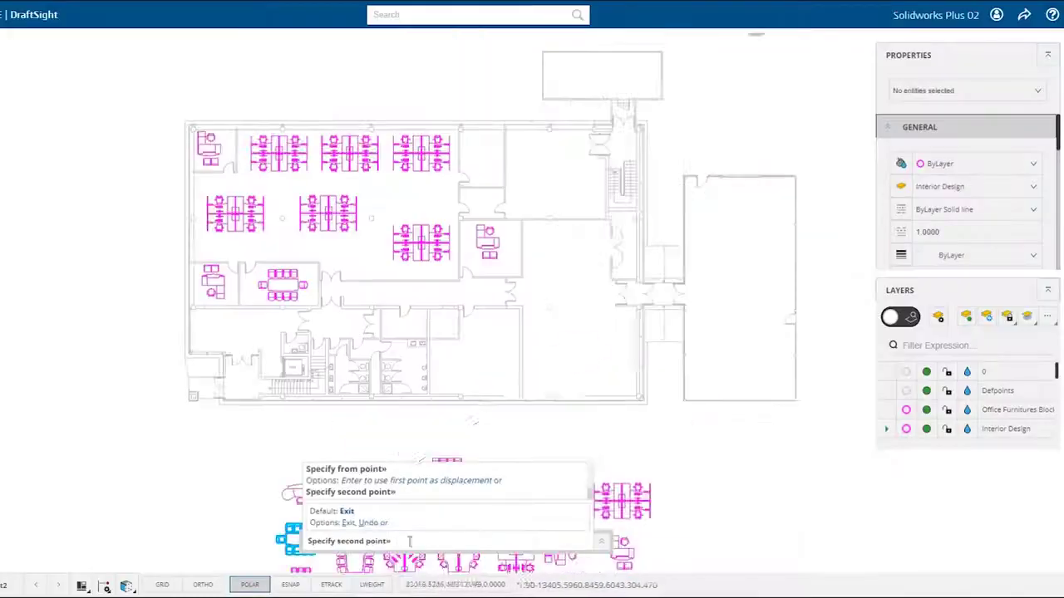
click(570, 249)
scroll(600, 397, up, 4)
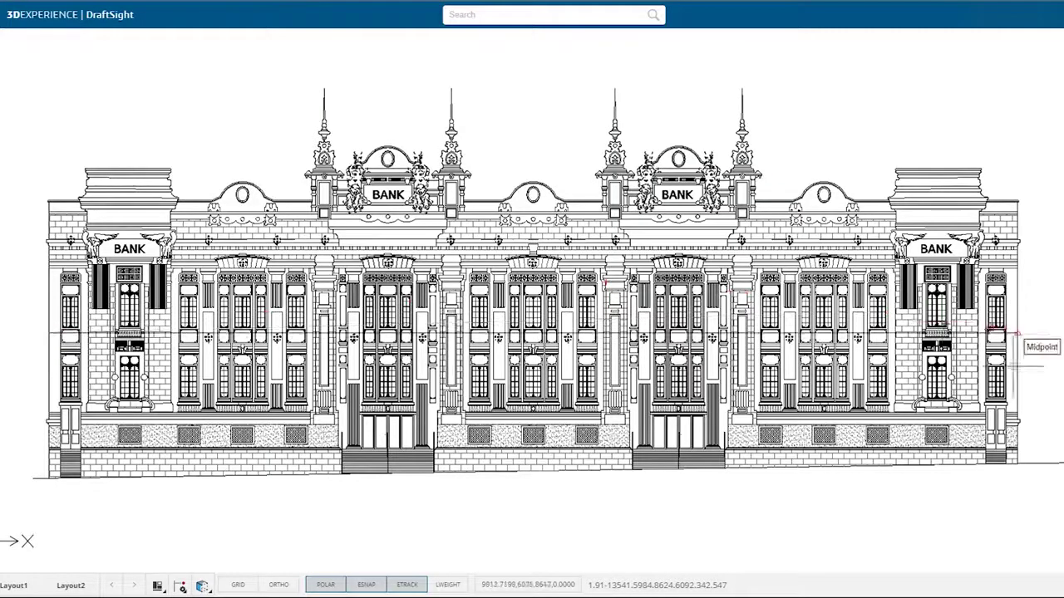
Add a 245'-2" linear dimension beneath the bank facade.
click(1018, 344)
click(831, 521)
right_click(834, 361)
click(1017, 366)
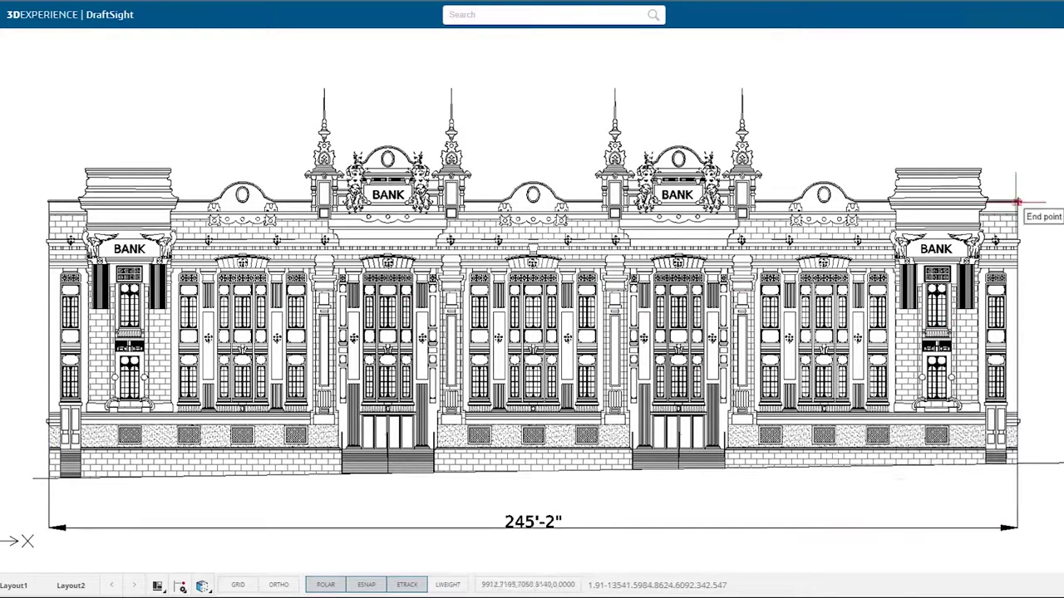